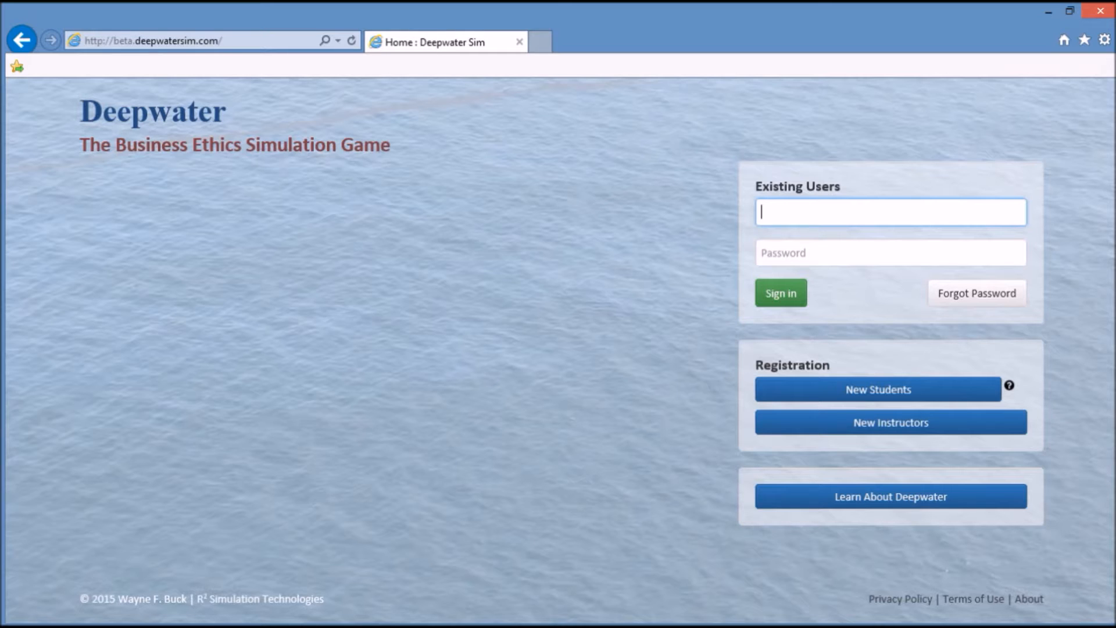
# - Sign in to the Deepwater Sim instructor account using the saved account's autofilled password
pyautogui.write('w')
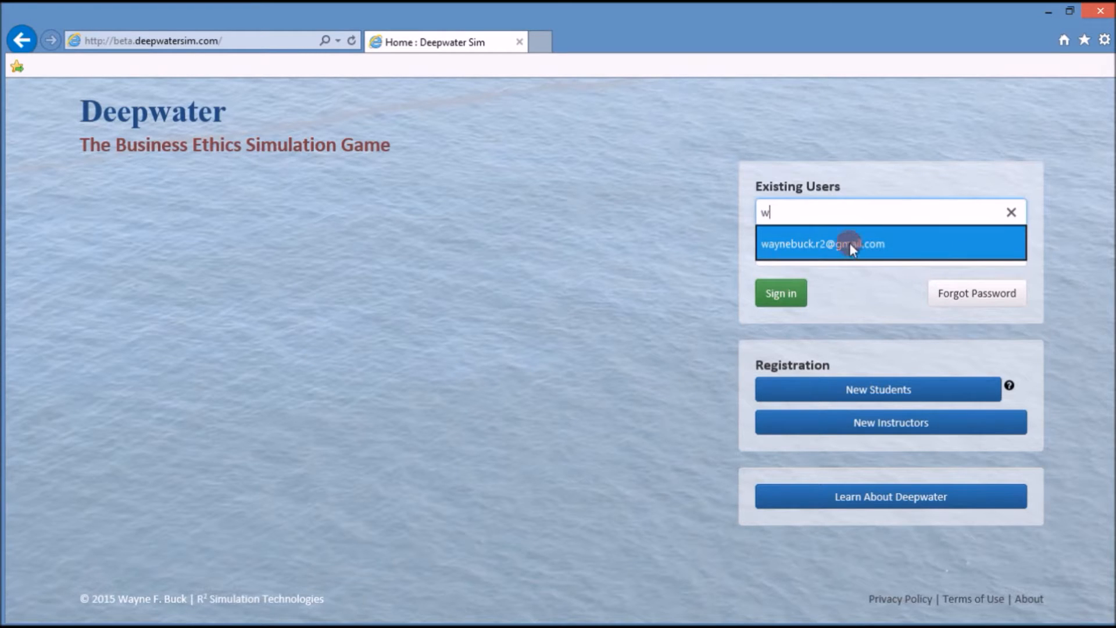
pyautogui.click(849, 242)
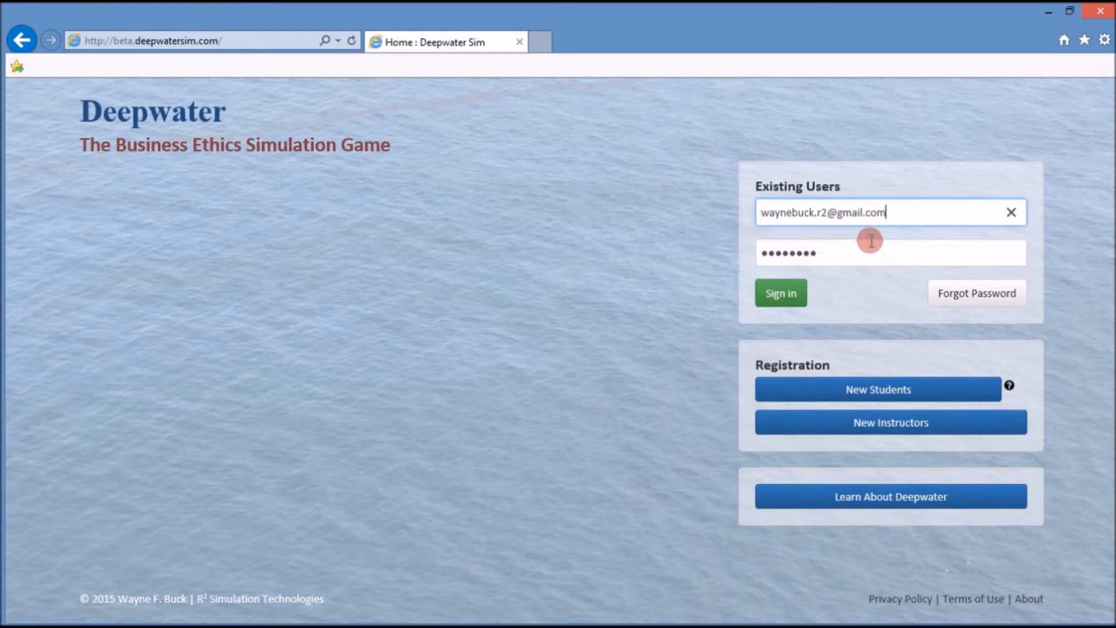
pyautogui.click(795, 295)
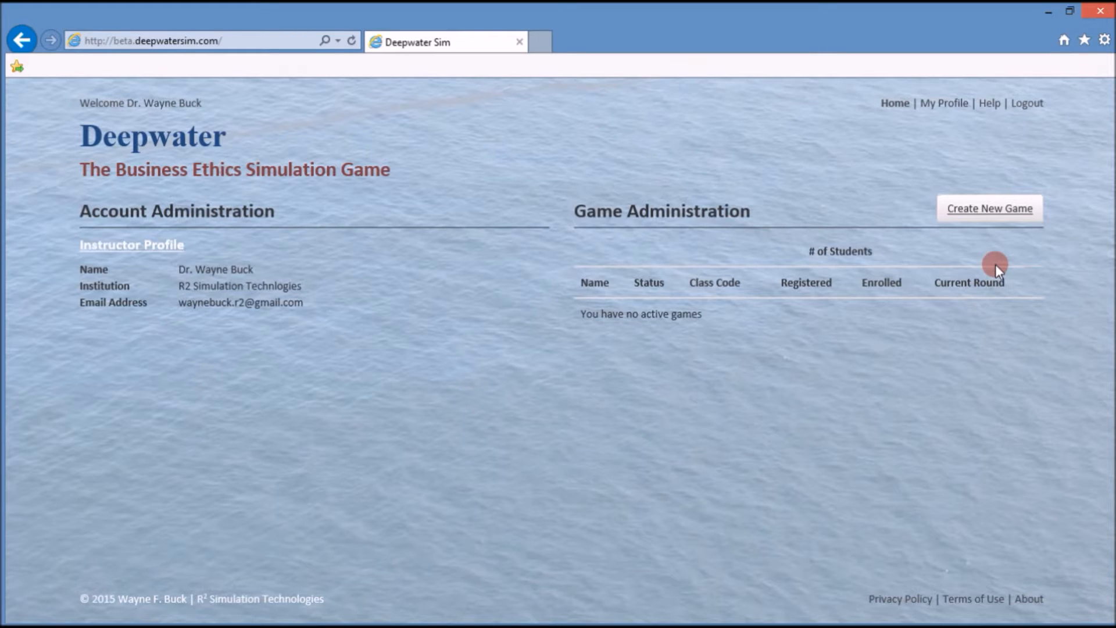
# - Start a new game from the instructor home page's Create New Game option
pyautogui.click(990, 215)
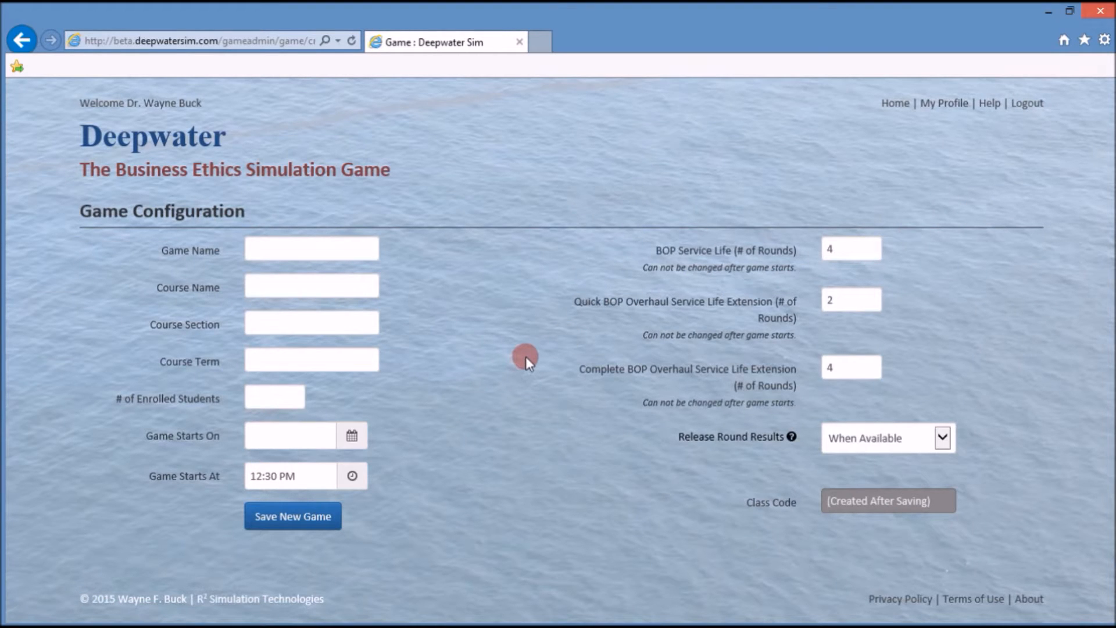
# - Enter game name 'Demo Game' and course name 'Business Ethics'
pyautogui.click(322, 242)
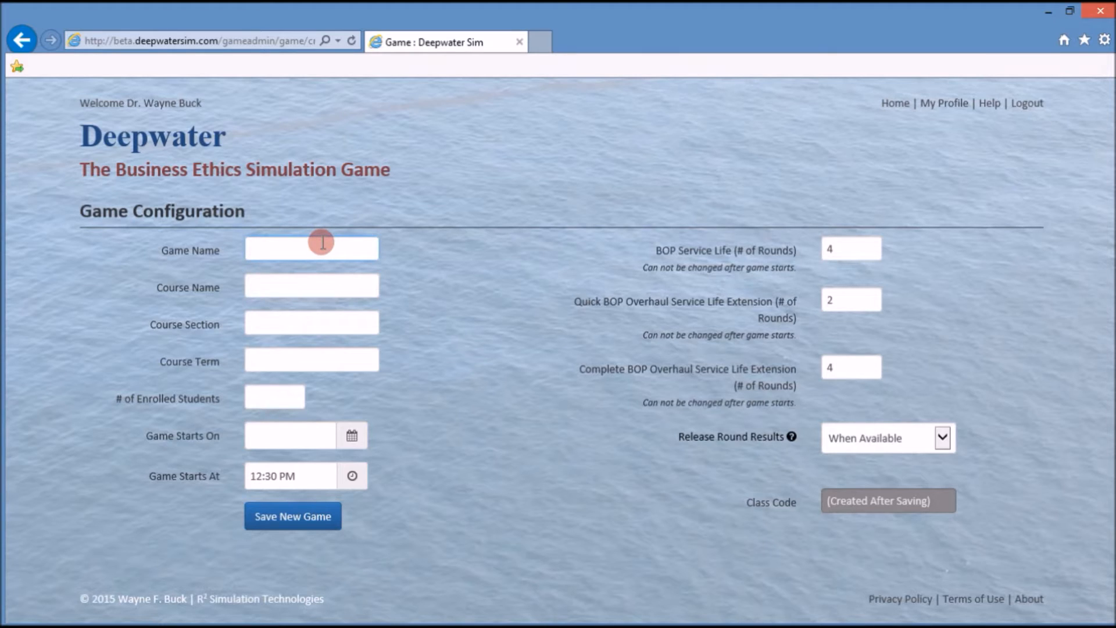
pyautogui.write('Demo Game')
pyautogui.press('Tab')
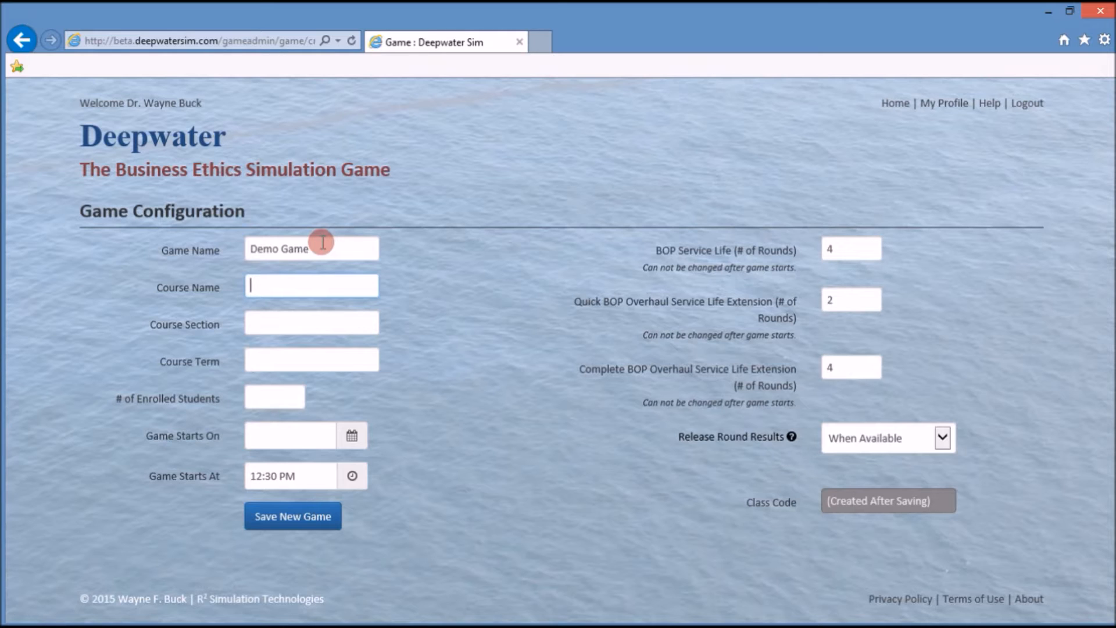
pyautogui.write('Business Ethics')
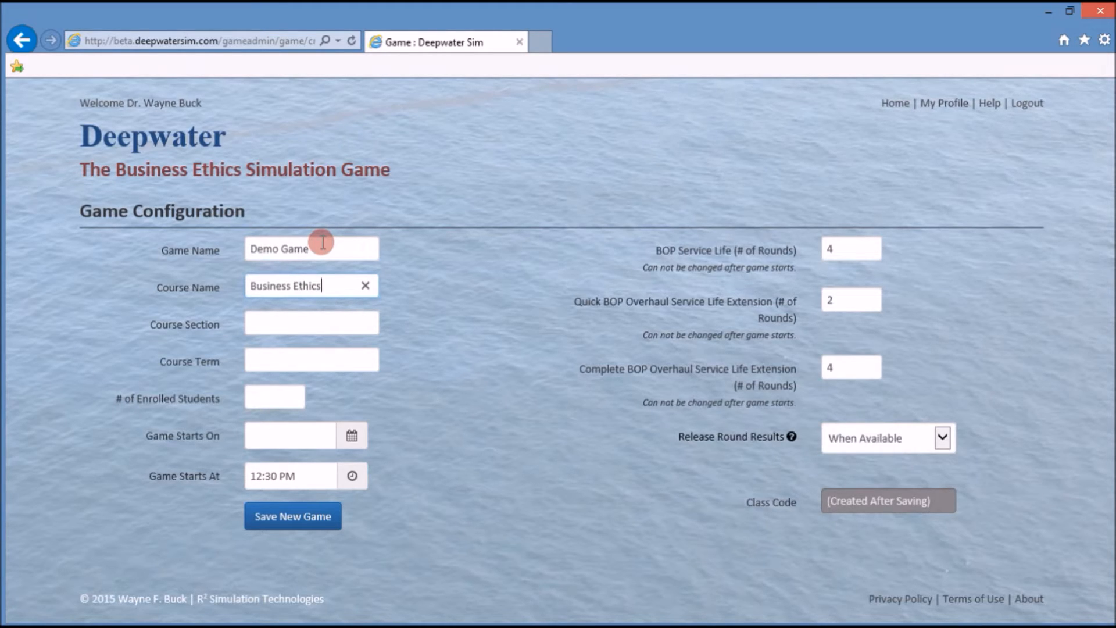
# - Fill in course section 1, term Fall 2015 and 20 enrolled students
pyautogui.press('Tab')
pyautogui.write('1')
pyautogui.press('Tab')
pyautogui.write('Fall ')
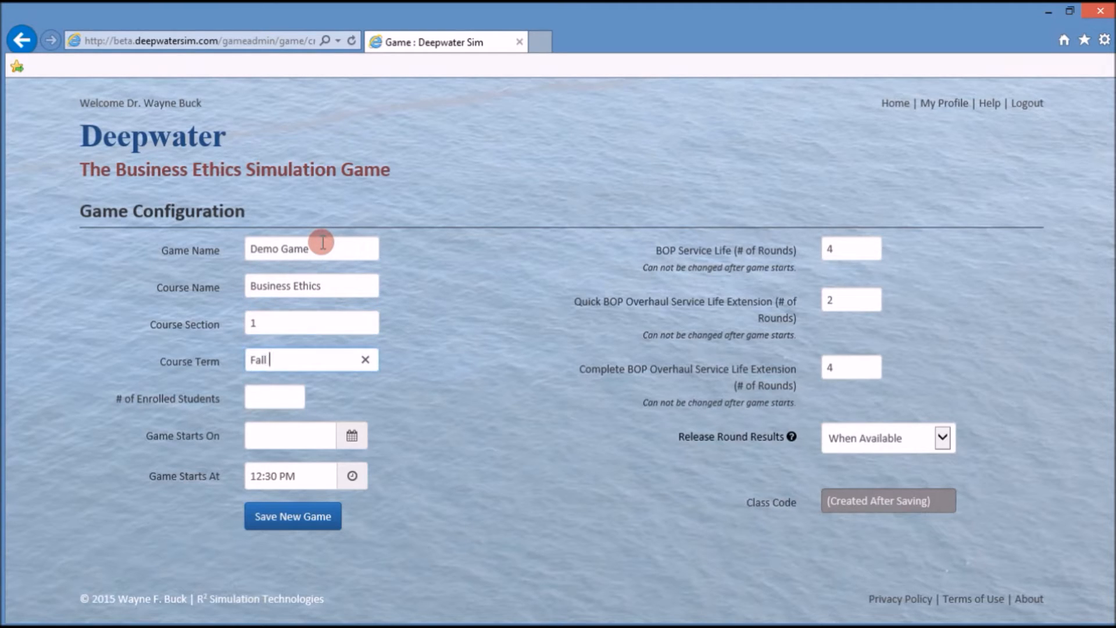
pyautogui.write('2015')
pyautogui.press('Tab')
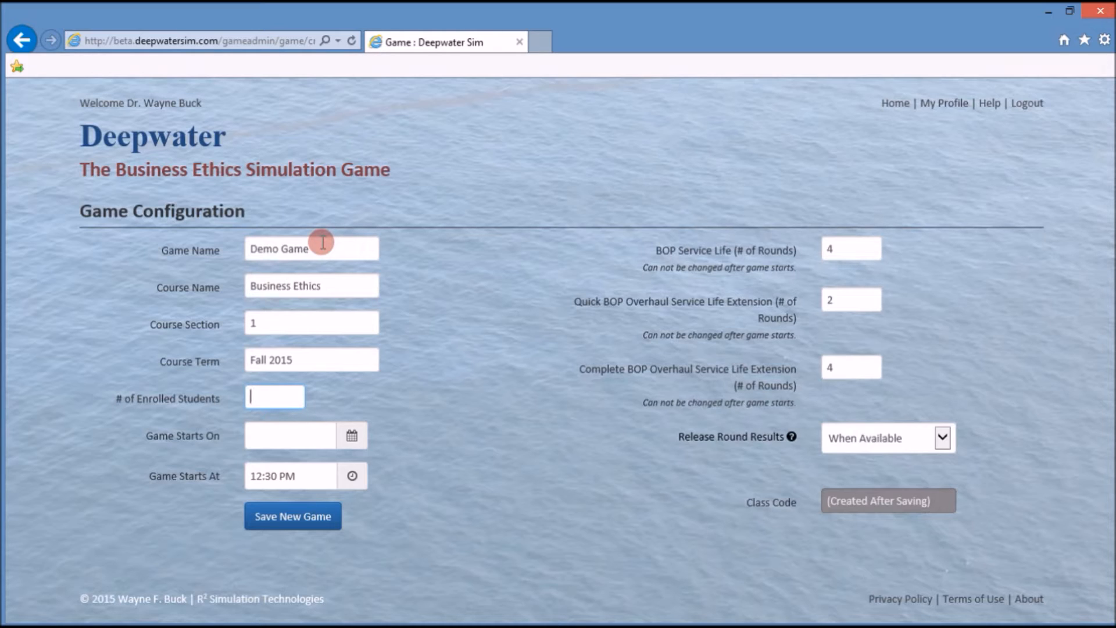
pyautogui.write('20')
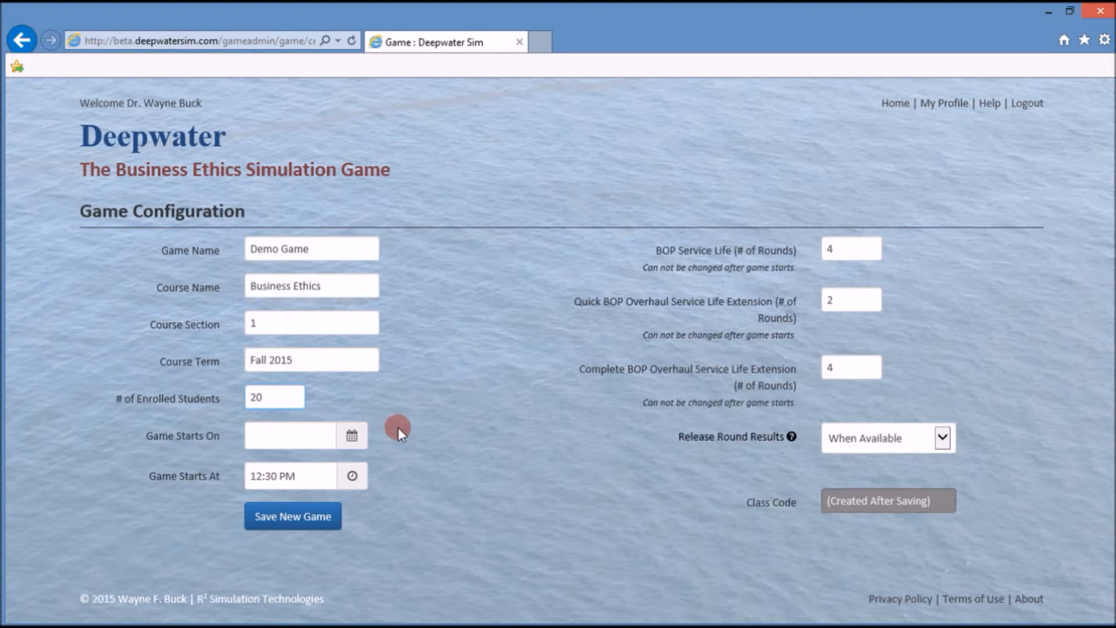
# - Pick 08/06/2015 as the start date and set the start time to 10:00 PM
pyautogui.click(356, 441)
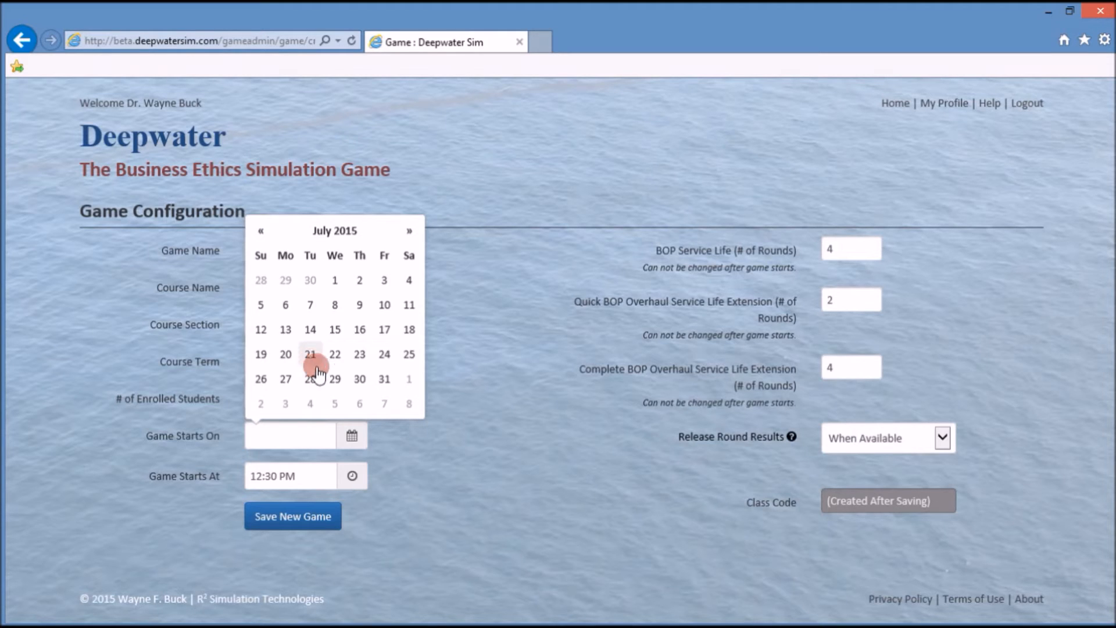
pyautogui.click(357, 405)
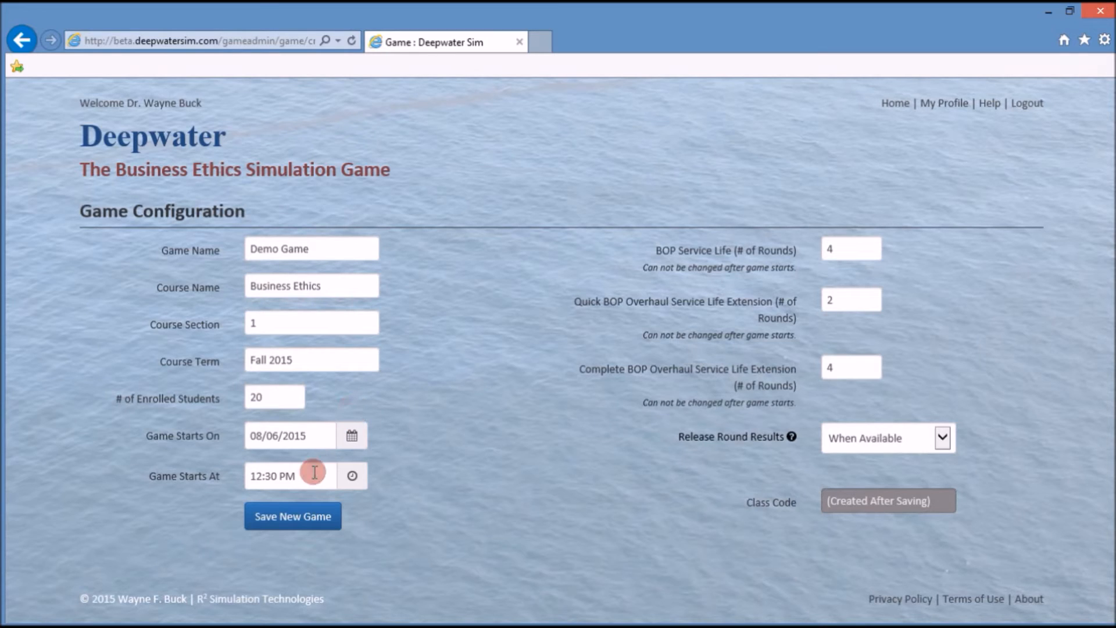
pyautogui.click(352, 477)
pyautogui.click(266, 510)
pyautogui.click(266, 512)
pyautogui.click(266, 511)
pyautogui.click(266, 511)
pyautogui.click(266, 511)
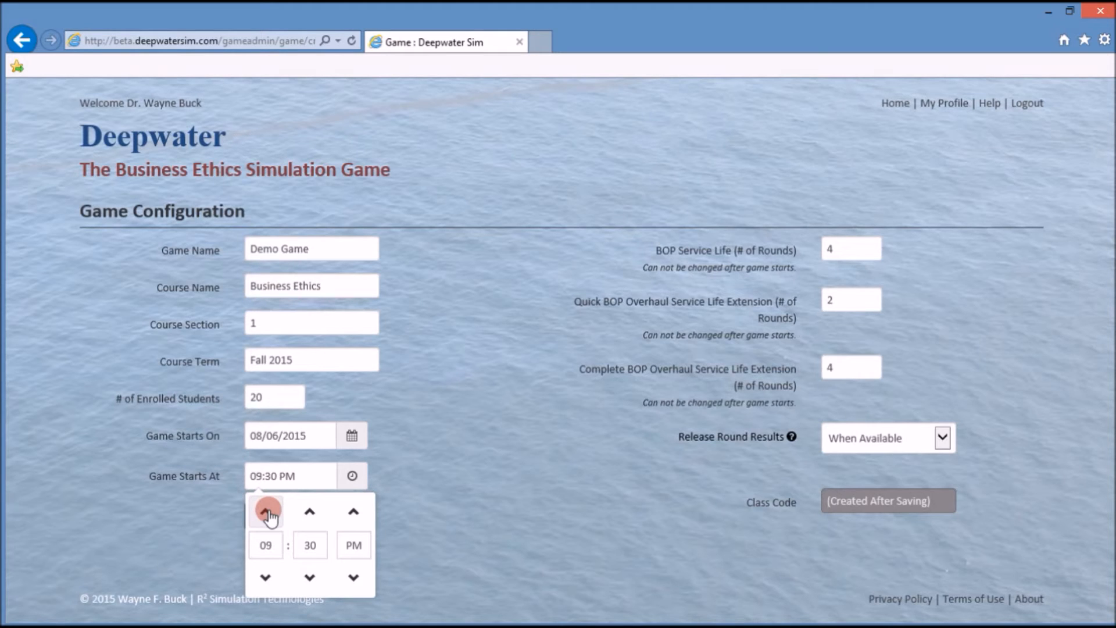
pyautogui.click(310, 512)
pyautogui.click(309, 511)
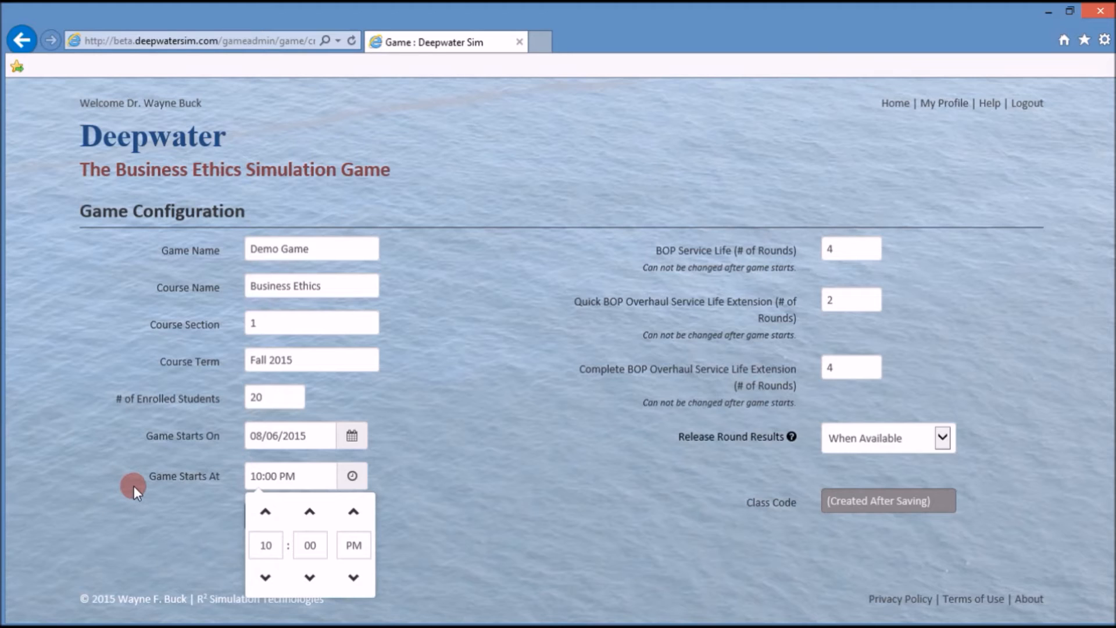
pyautogui.click(141, 516)
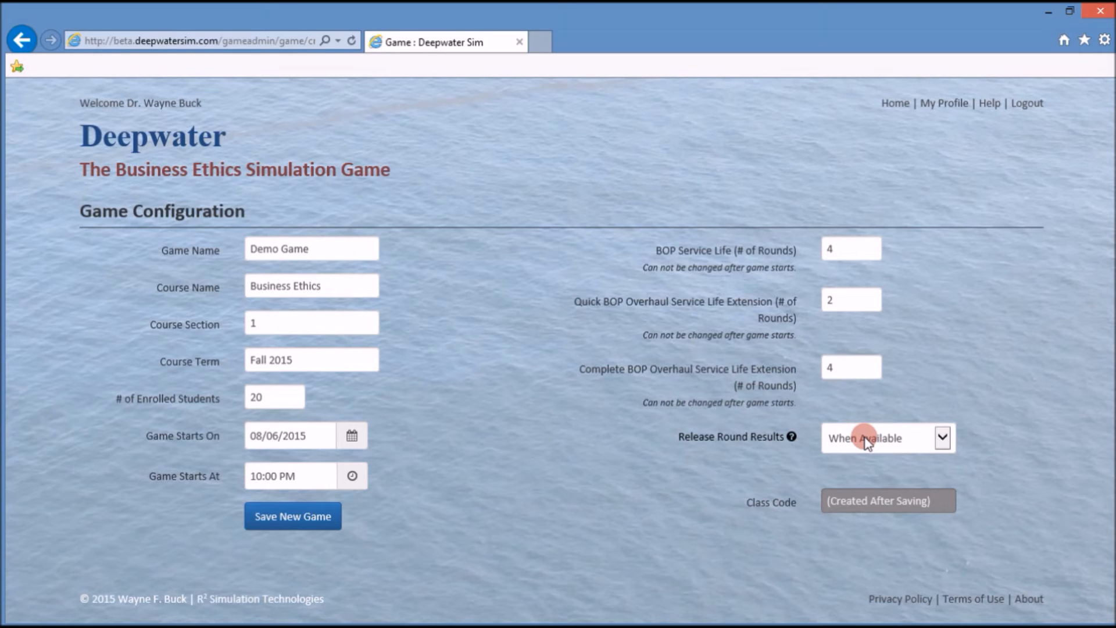
# - Leave Release Round Results on When Available and save the new game
pyautogui.click(944, 438)
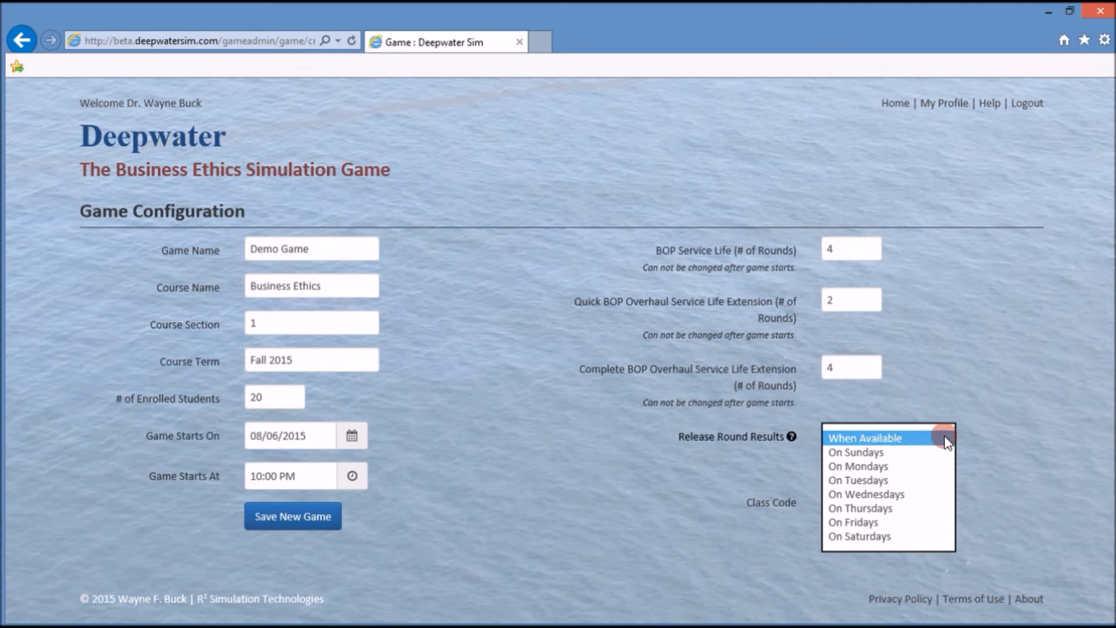
pyautogui.click(910, 438)
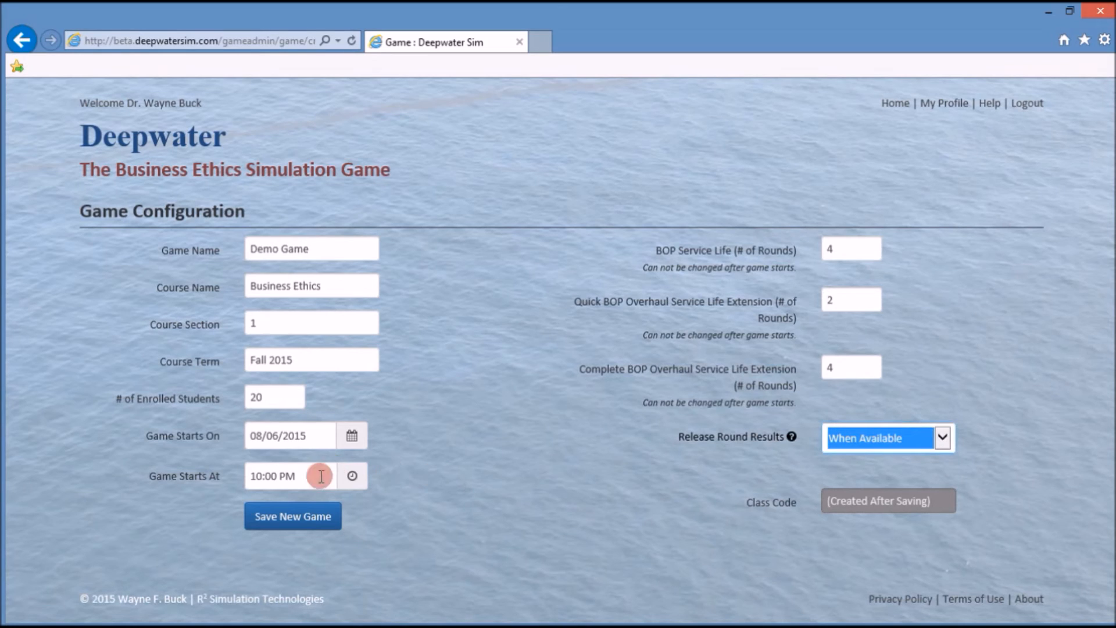
pyautogui.click(314, 517)
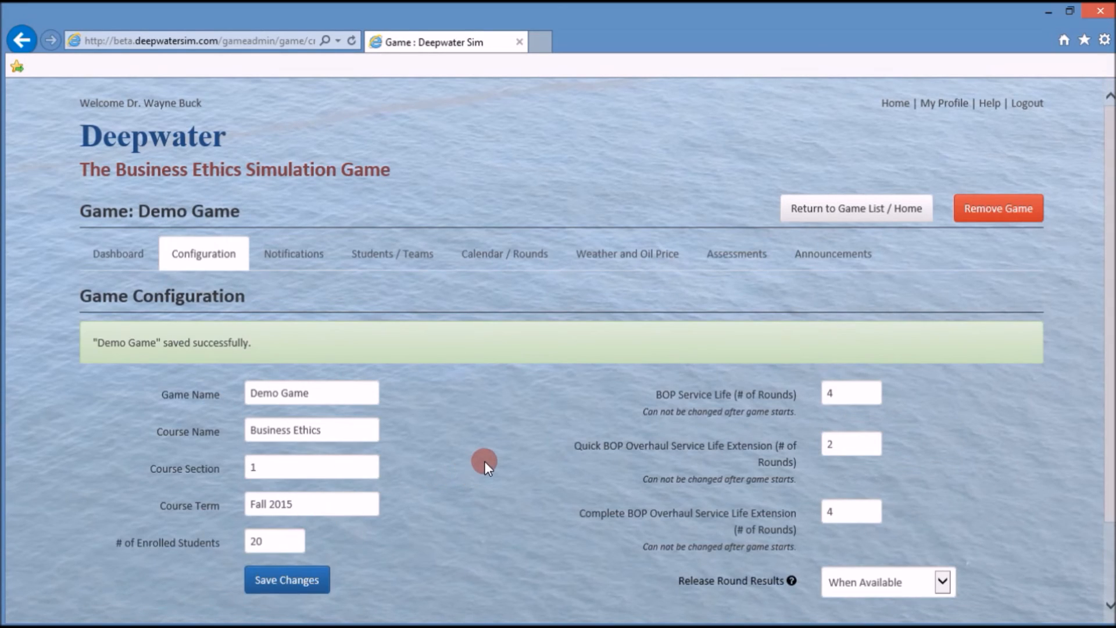
pyautogui.scroll(-2, 484, 456)
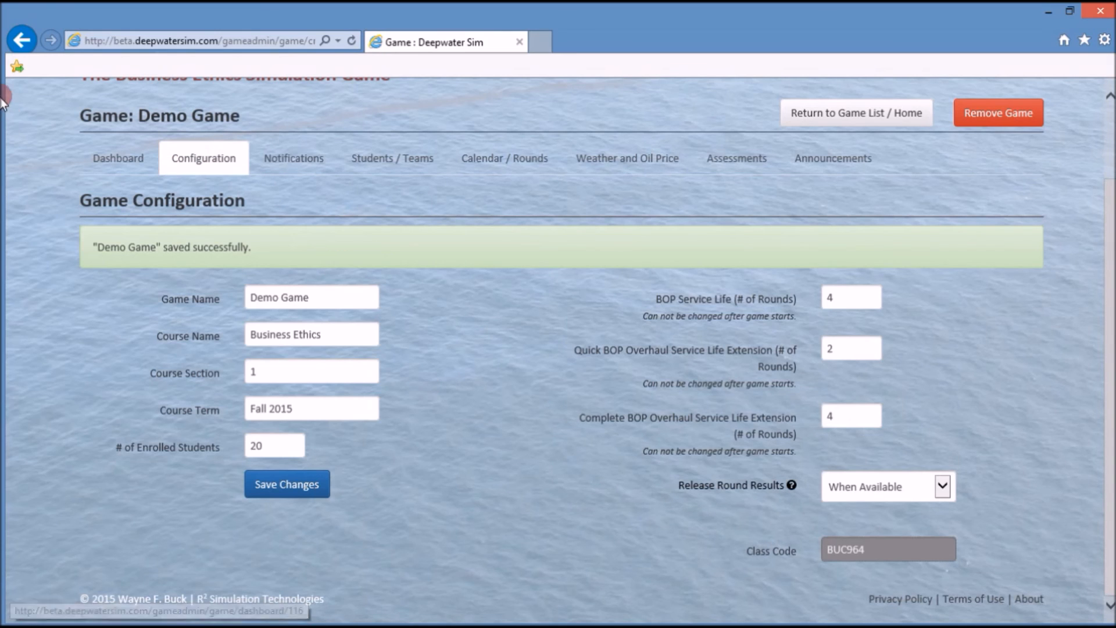
pyautogui.click(874, 115)
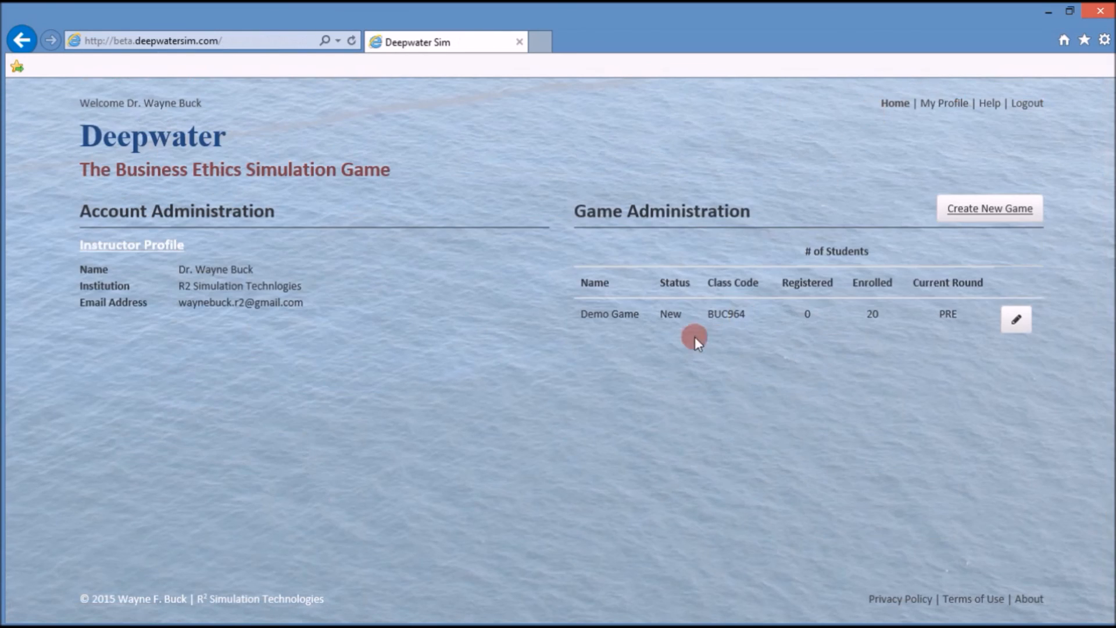